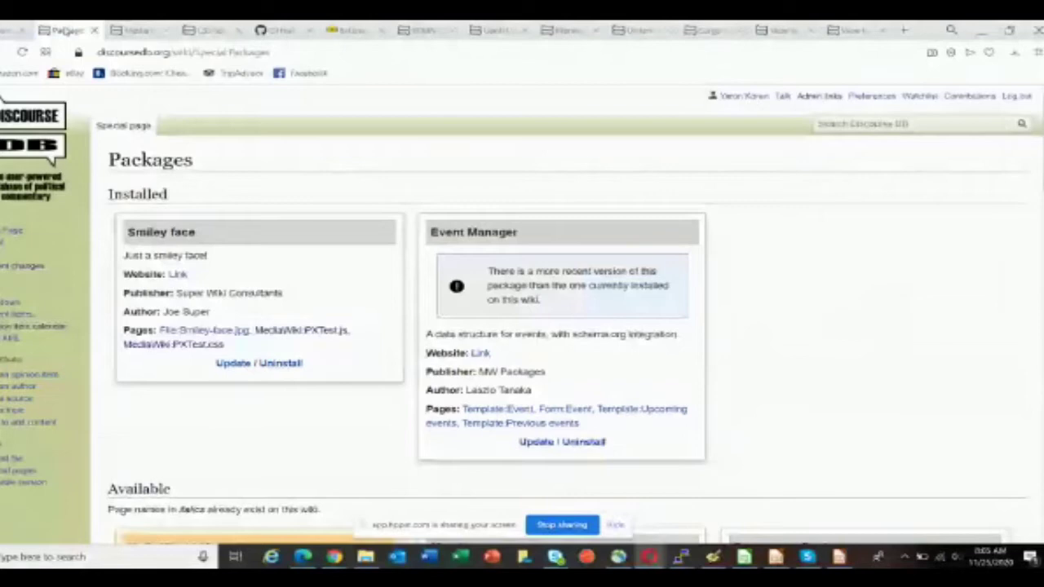
Review the Available, Non-matching and Unusable package sections on the wiki's Packages page.
scroll(269, 432, "down", 10)
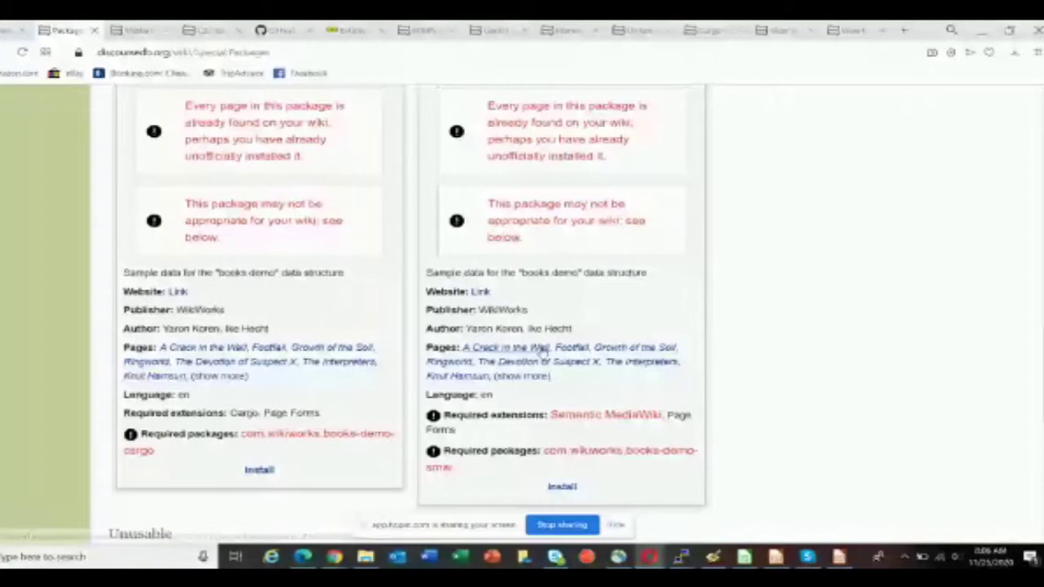
scroll(1035, 319, "up", 2)
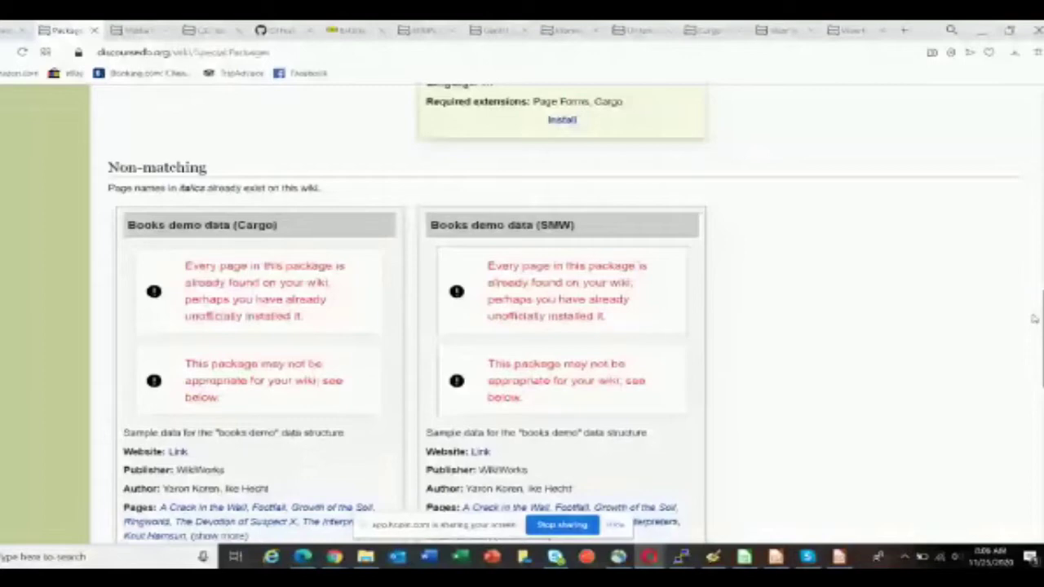
scroll(1034, 318, "down", 5)
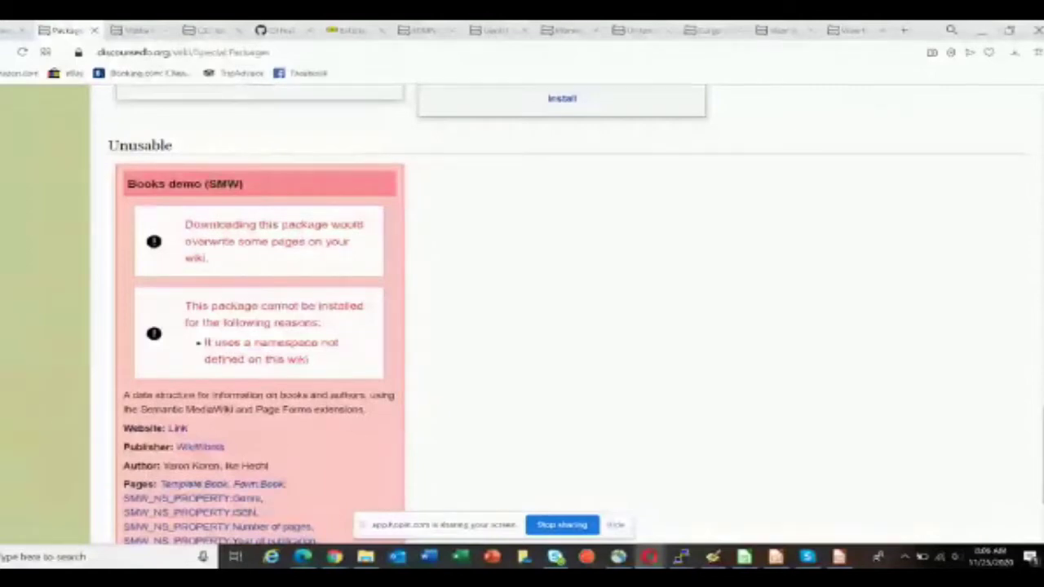
scroll(277, 439, "down", 2)
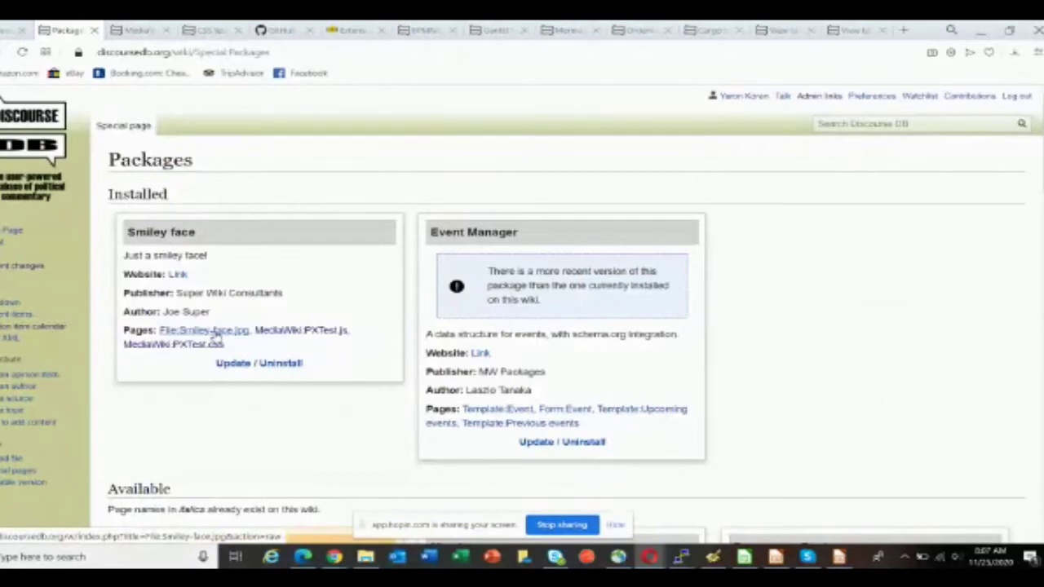
Open File:Smiley-face.jpg from the Smiley face package in a new tab and remove "&action=raw" from its address.
middle_click(216, 336)
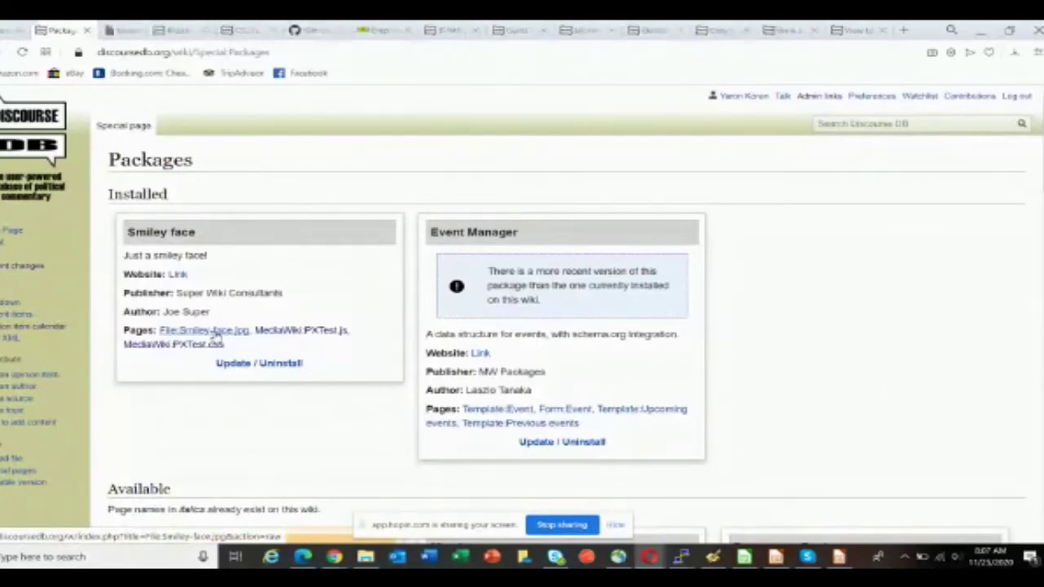
left_click(117, 30)
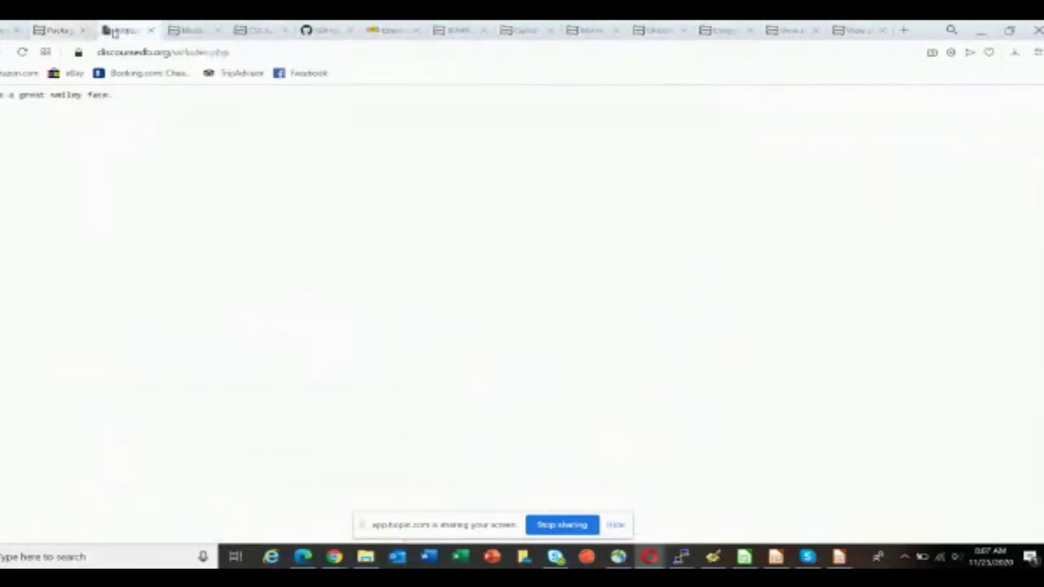
left_click(159, 54)
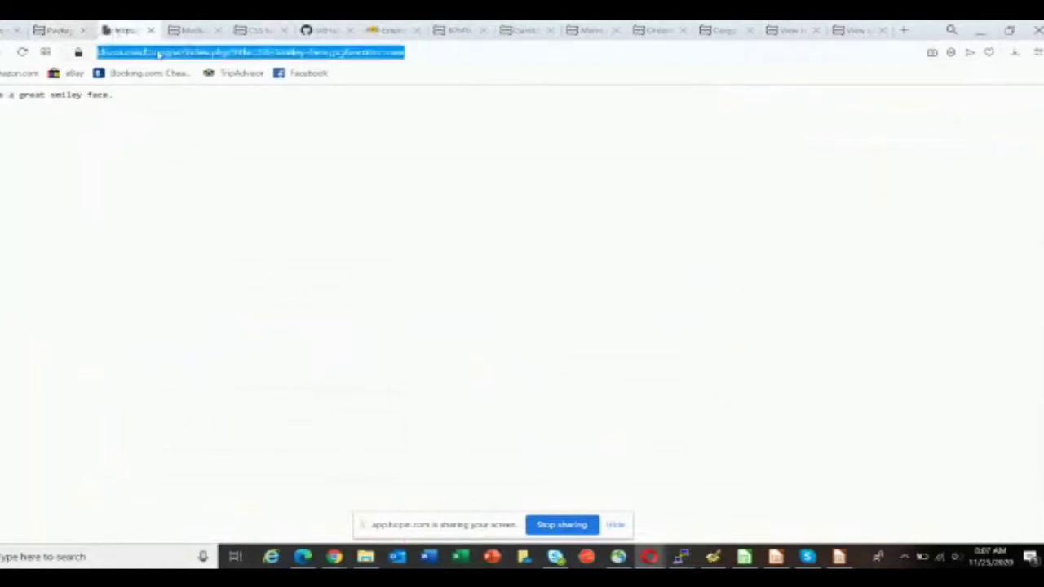
double_click(352, 53)
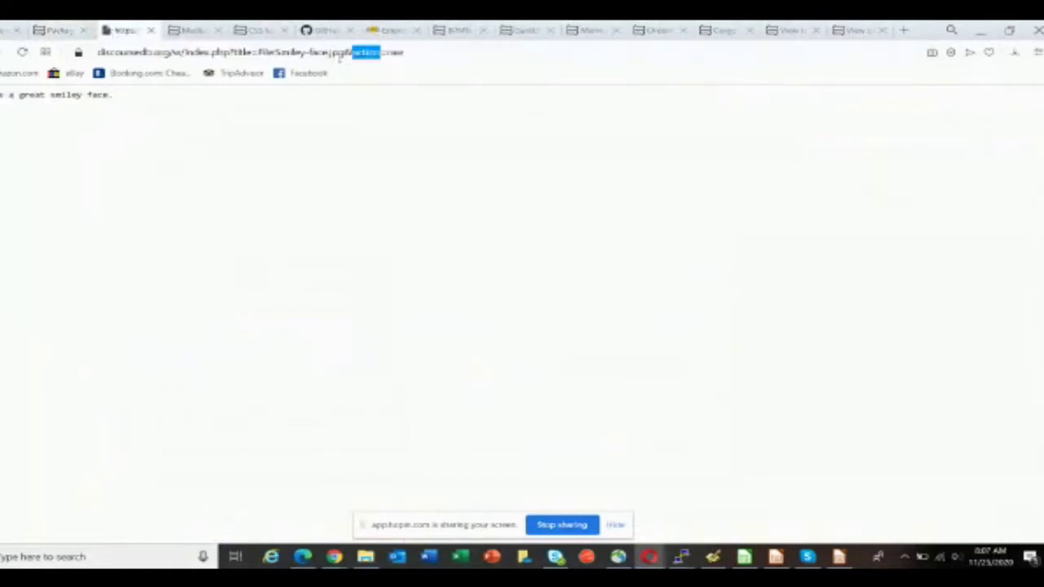
left_click_drag(342, 52, 406, 52)
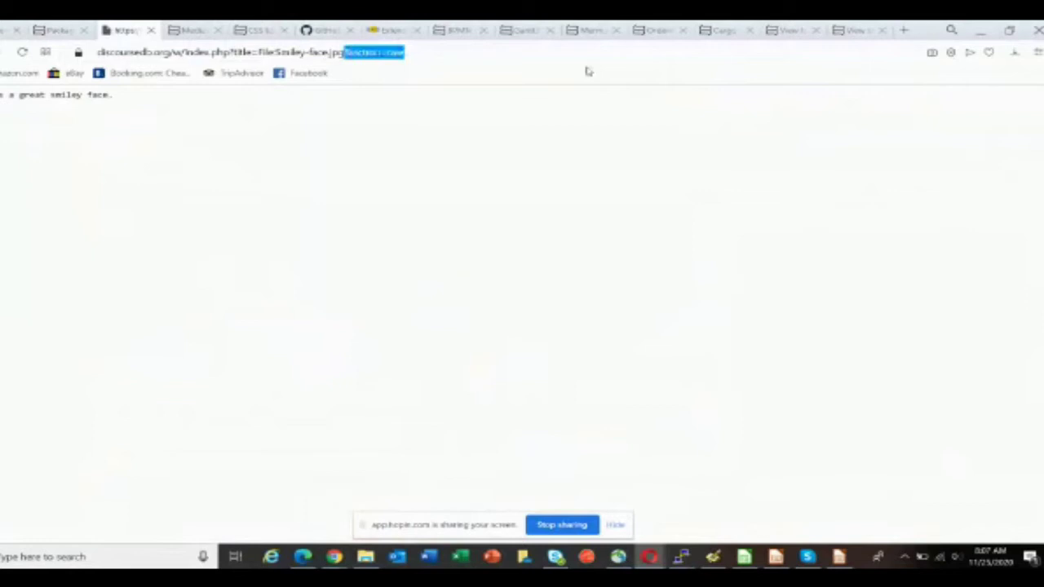
View the CSS test wiki page and return to the Packages page.
key("ctrl+shift+Tab")
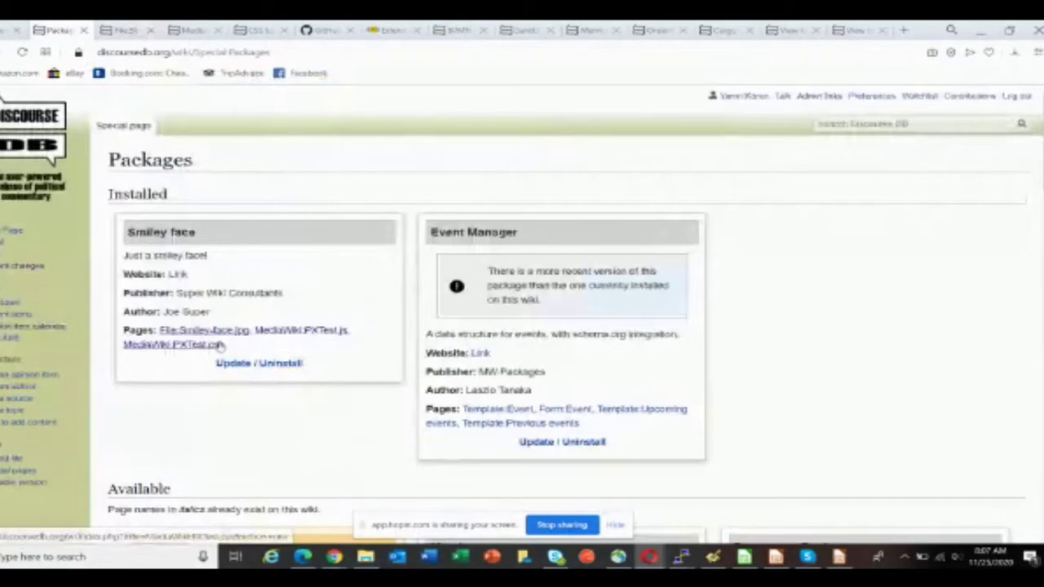
key("ctrl+4")
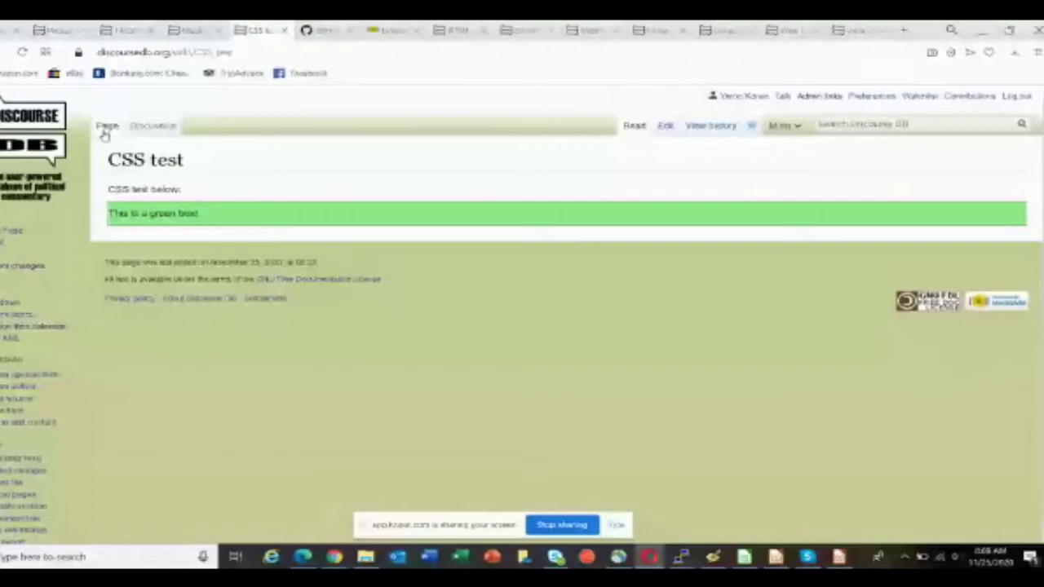
key("ctrl+1")
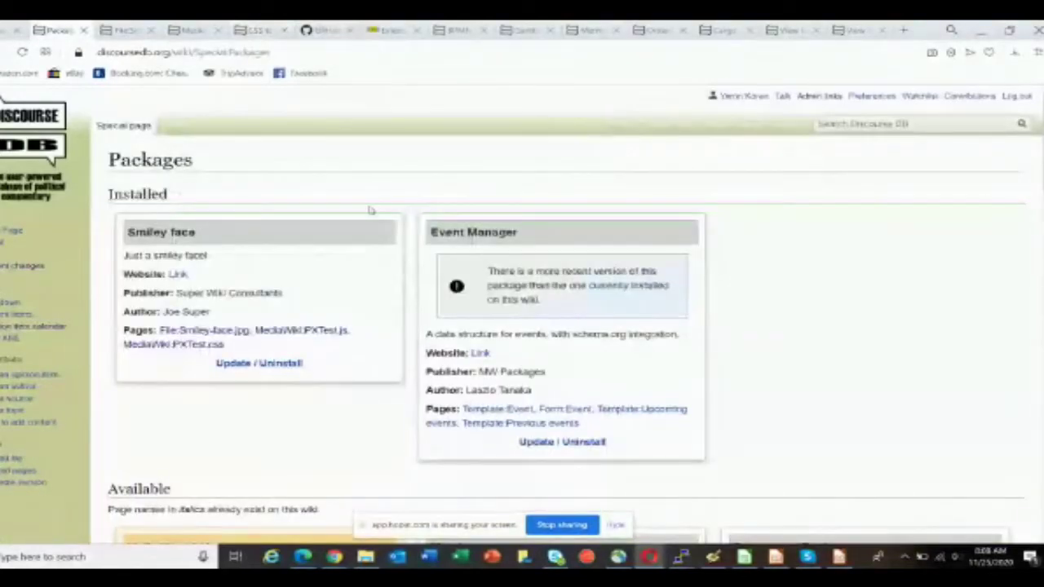
View the update and uninstall details of the installed Event Manager package, and return to the package list.
scroll(370, 210, "down", 1)
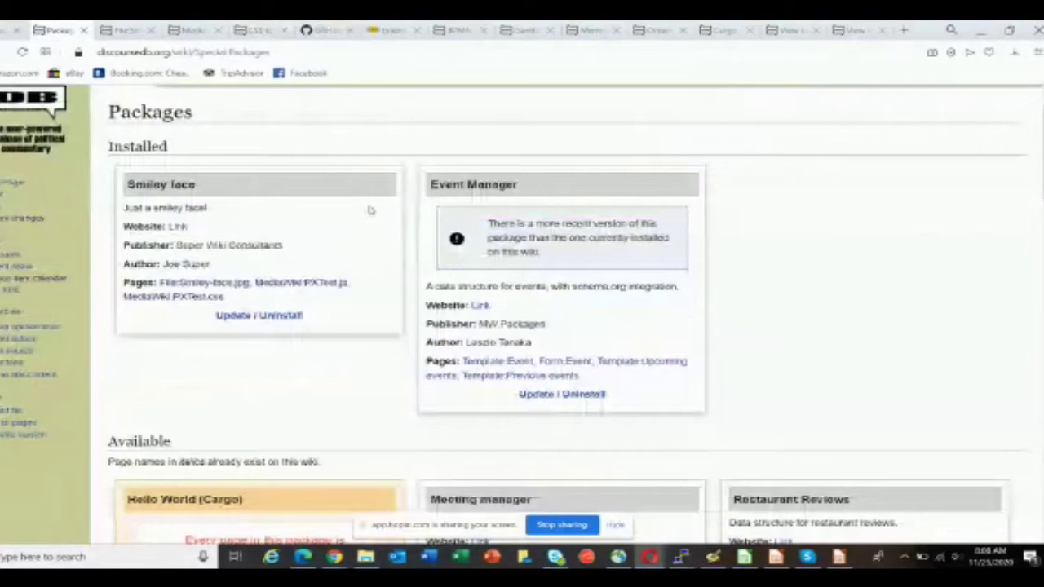
scroll(519, 236, "down", 2)
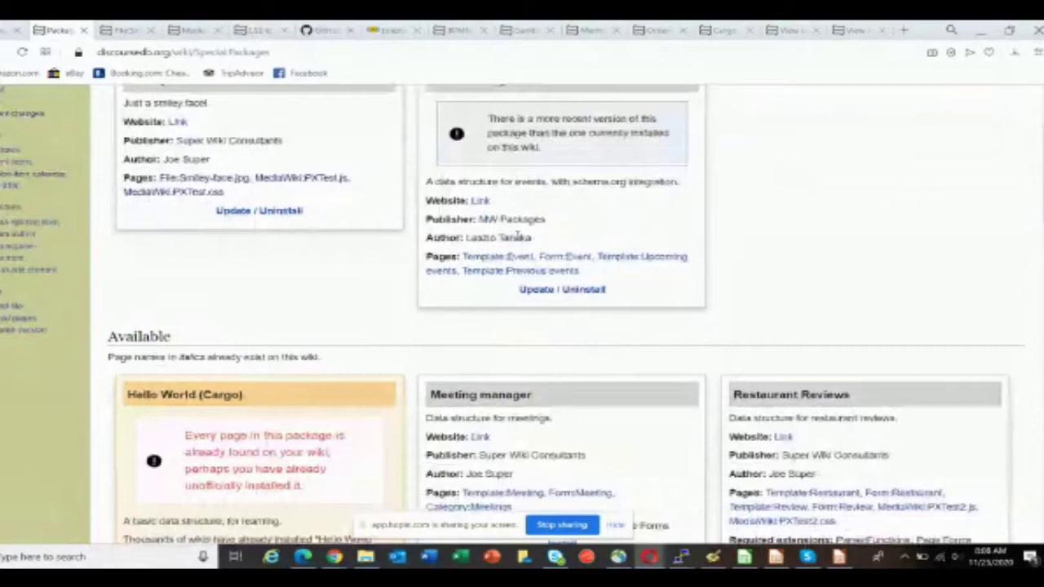
left_click(553, 293)
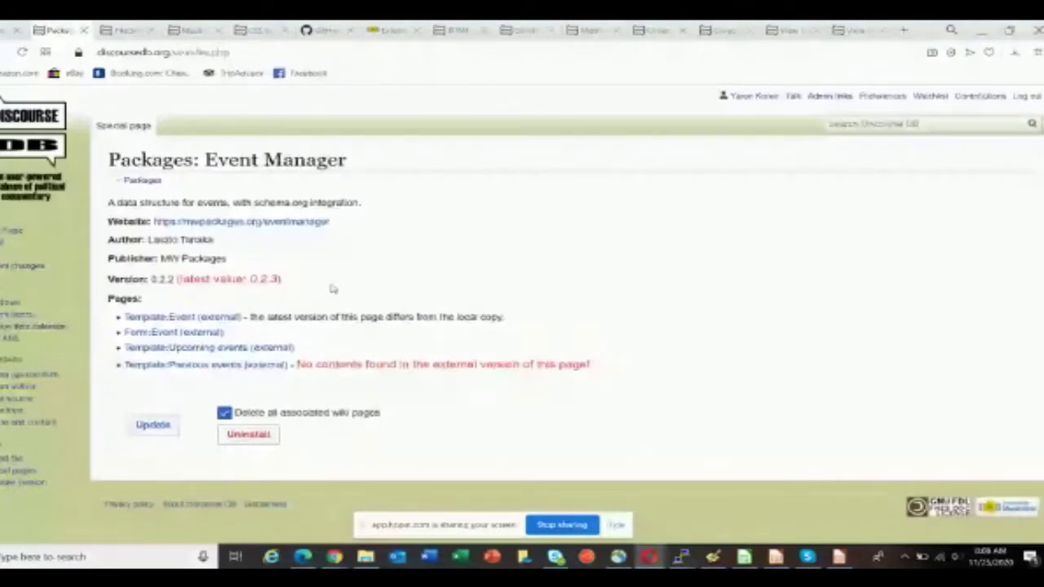
key("alt+Left")
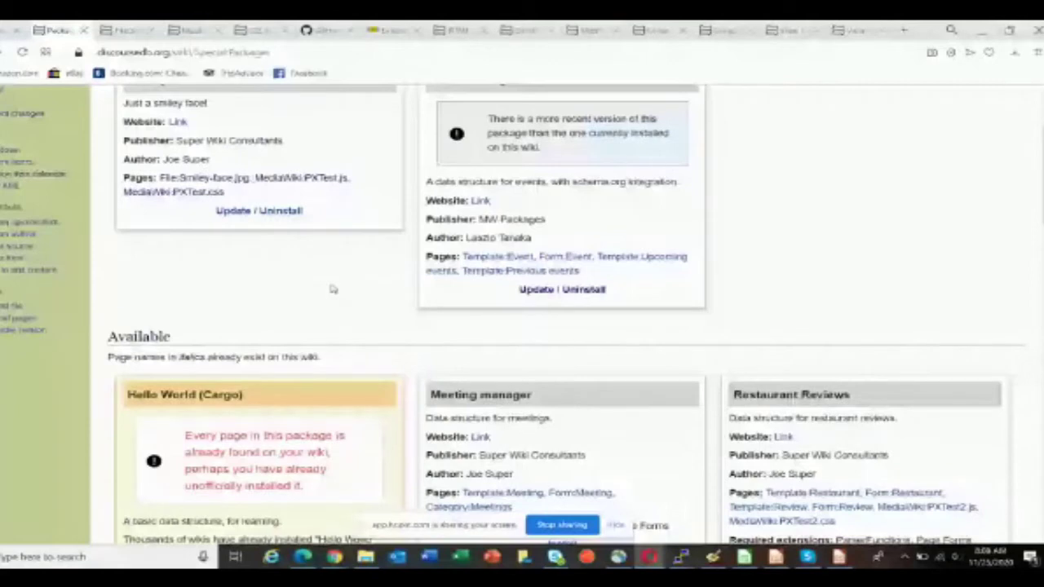
Look over the WikiWorks Page-Exchange-packages repository on GitHub, and return to the wiki's packages.
scroll(332, 289, "down", 3)
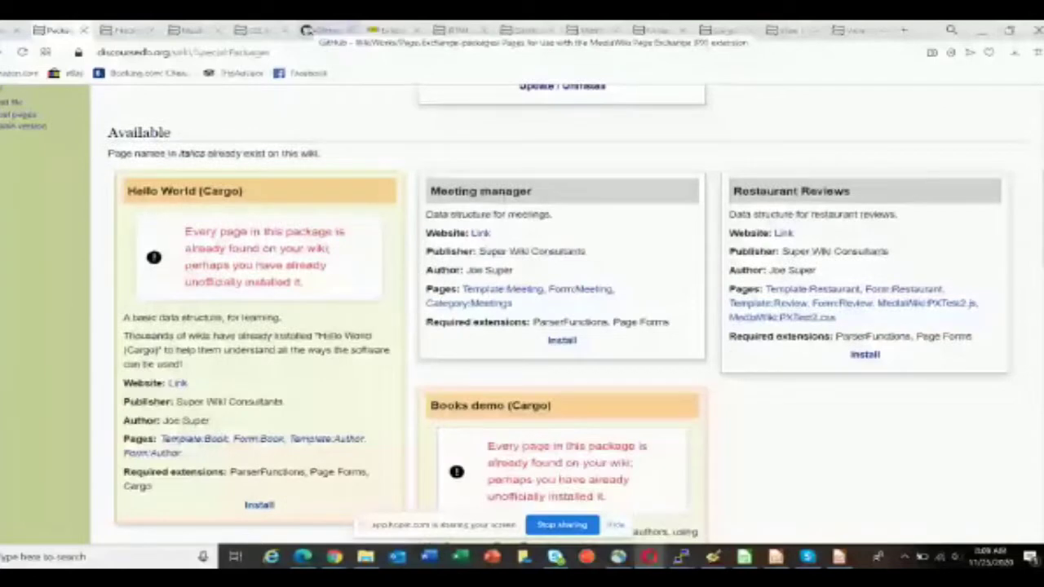
left_click(322, 31)
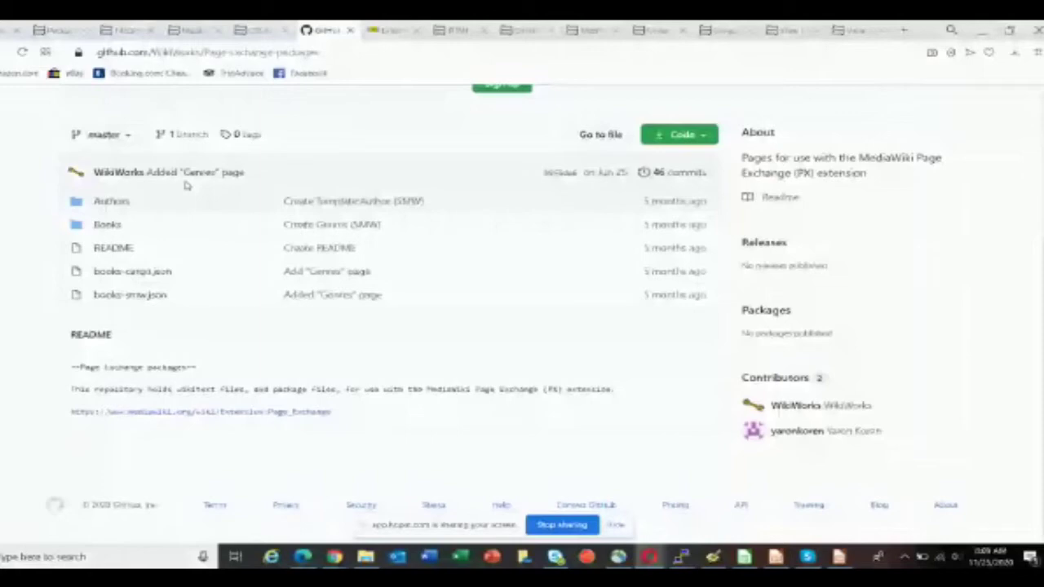
key("ctrl+1")
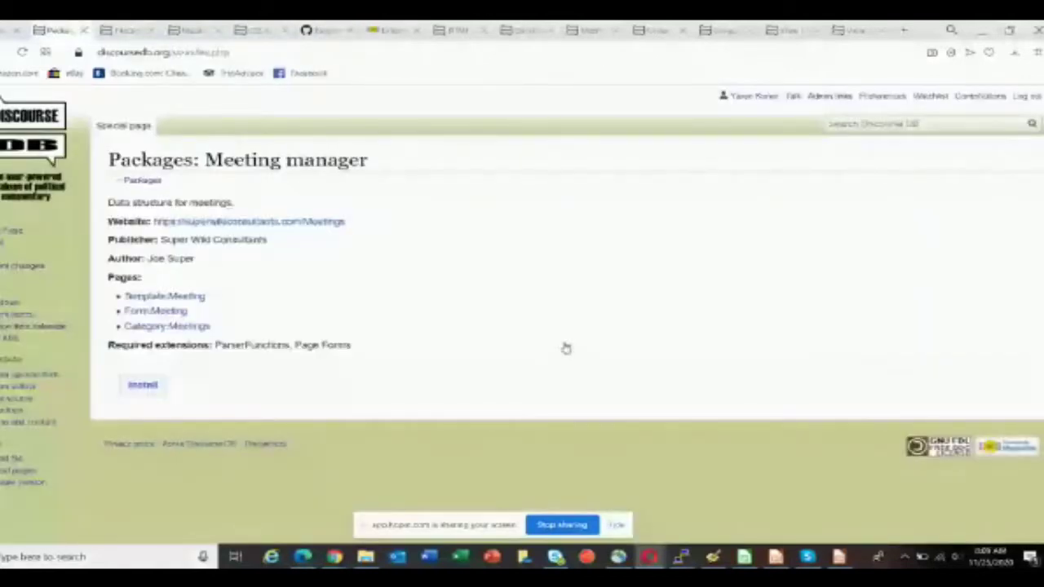
Install the Meeting manager package and use Form:Meeting to start a page named "My meeting".
left_click(145, 391)
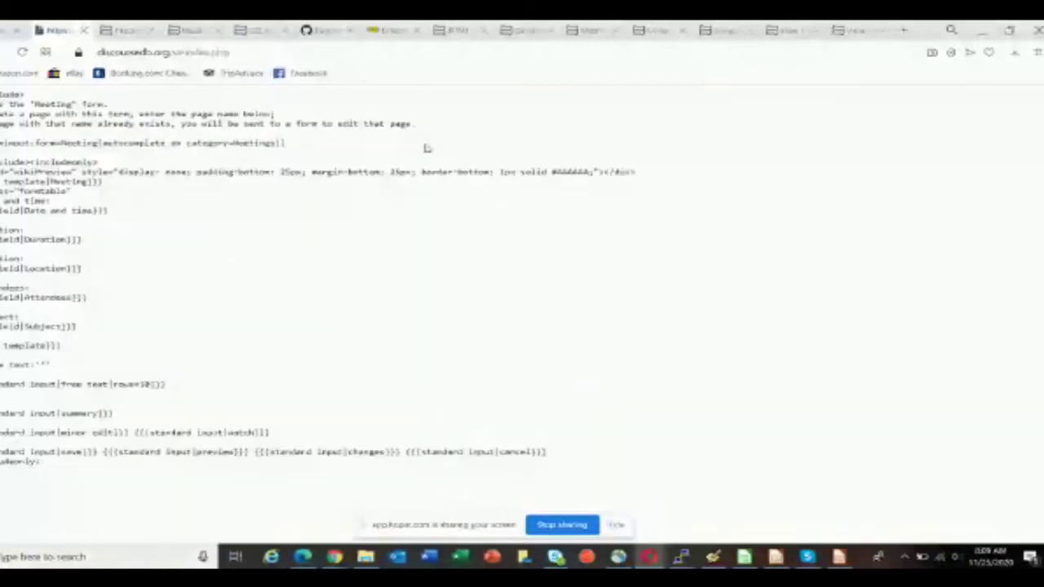
left_click(620, 51)
left_click(622, 72)
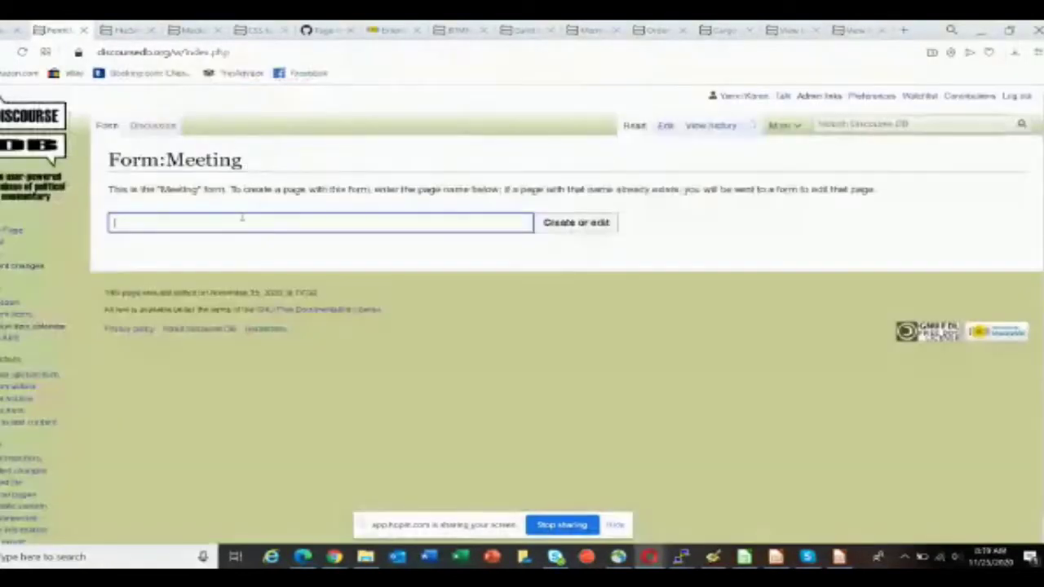
type("My meeting")
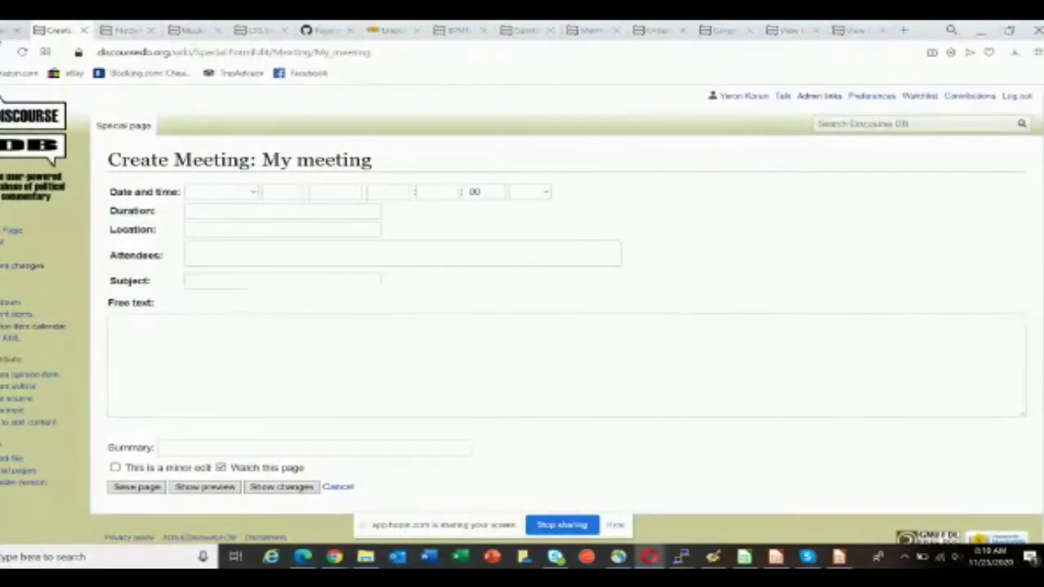
View the books-smw.json package file on GitHub, and switch to the "Page Exchange – potential uses" slide in the presentation.
left_click(323, 29)
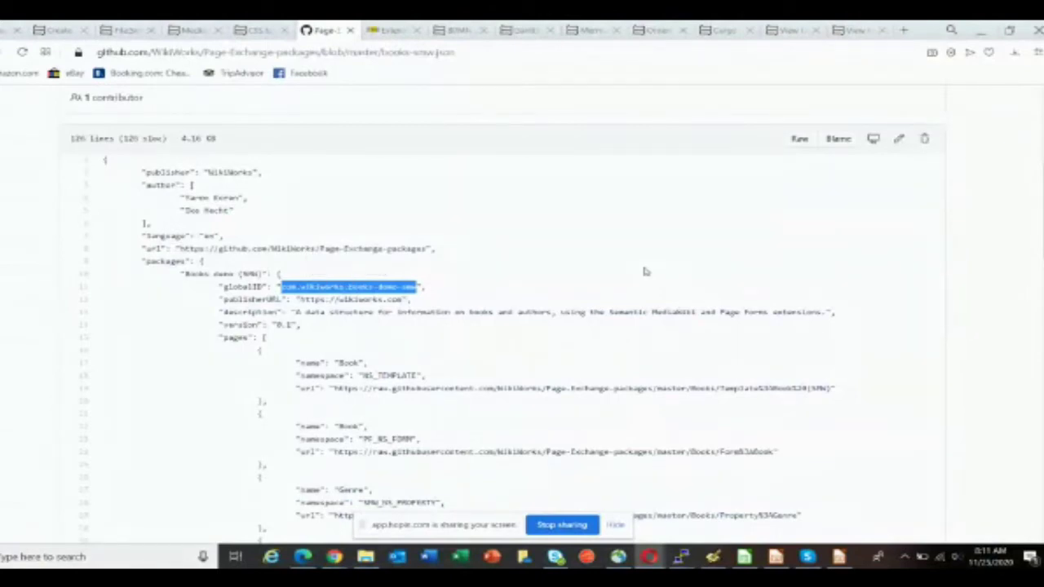
key("alt+Tab")
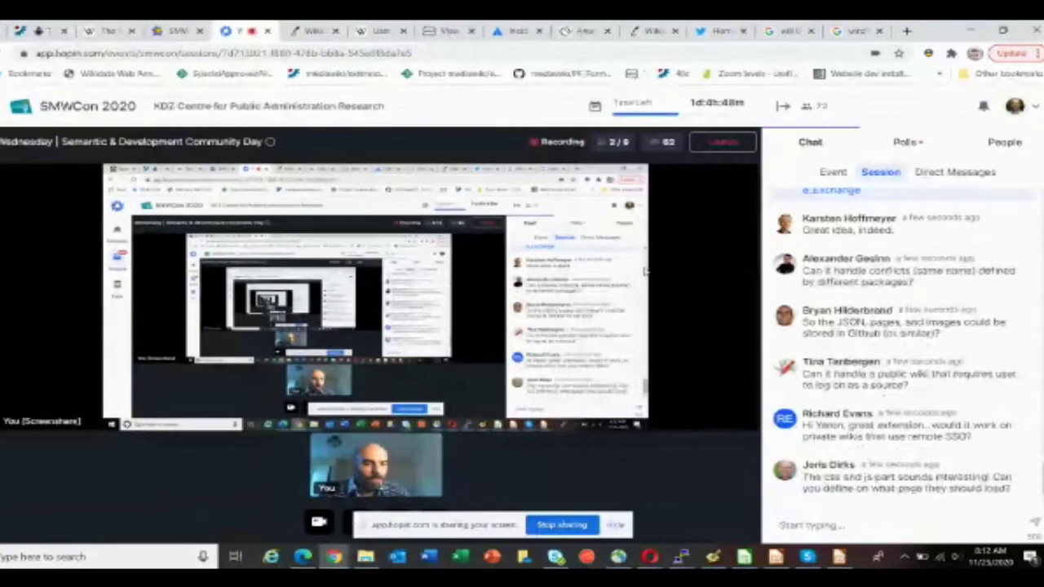
key("alt+Tab")
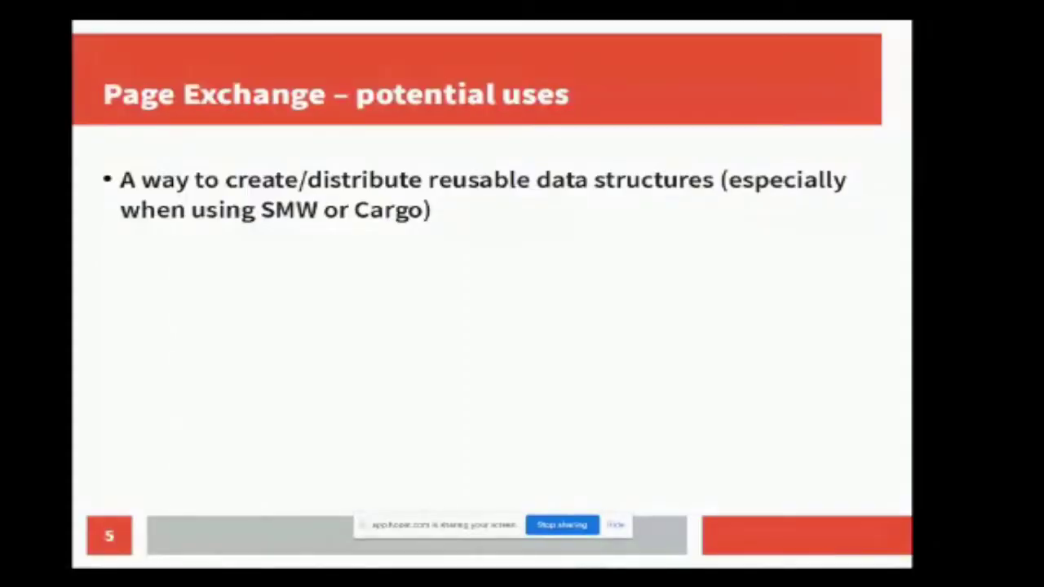
key("Right")
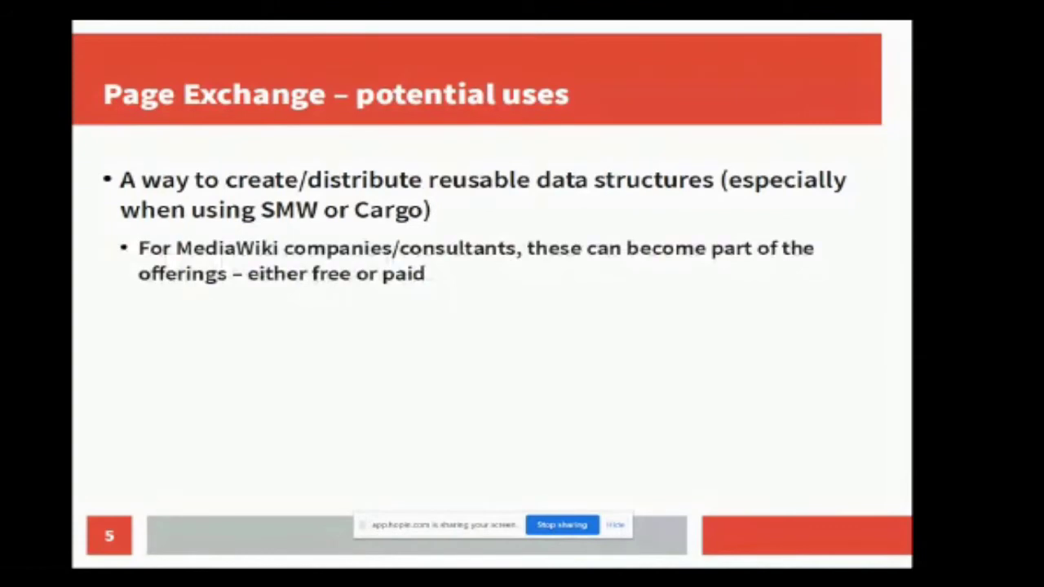
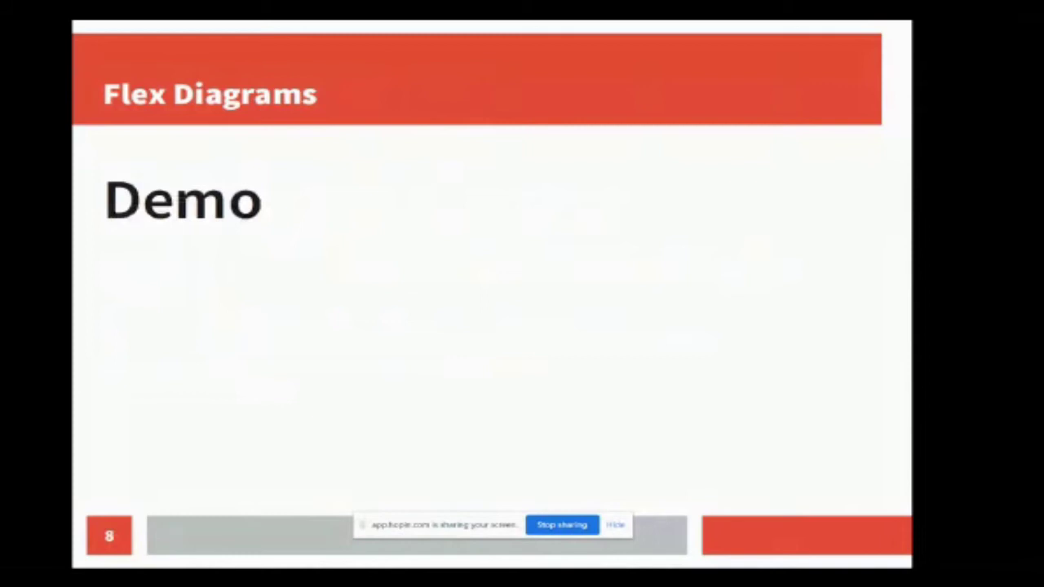
Switch to the browser and, in the BPMN:Ordering process diagram, label the new end event "Hello" and move it below the lower gateway.
key("alt+Tab")
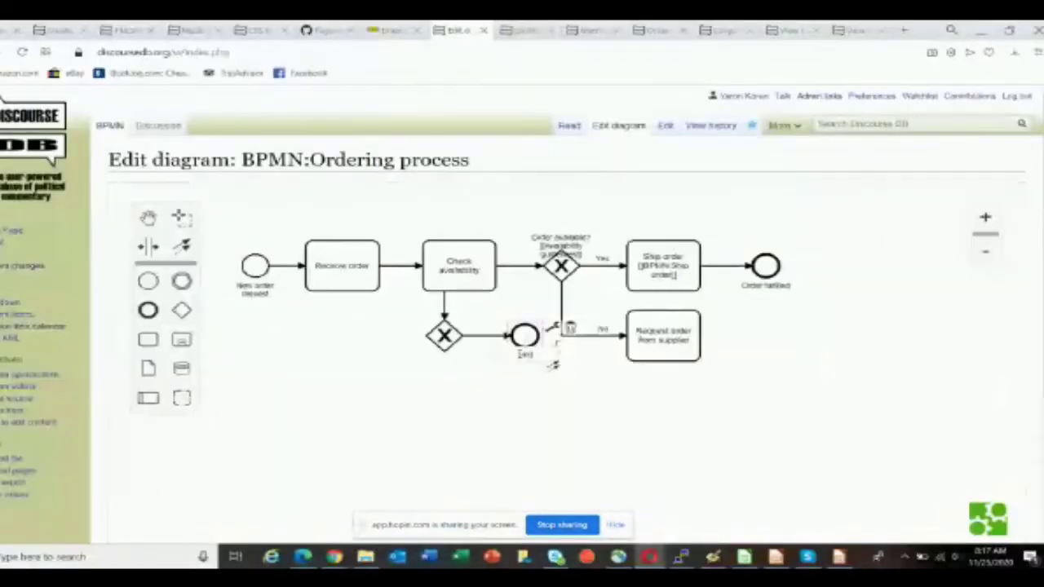
left_click(527, 410)
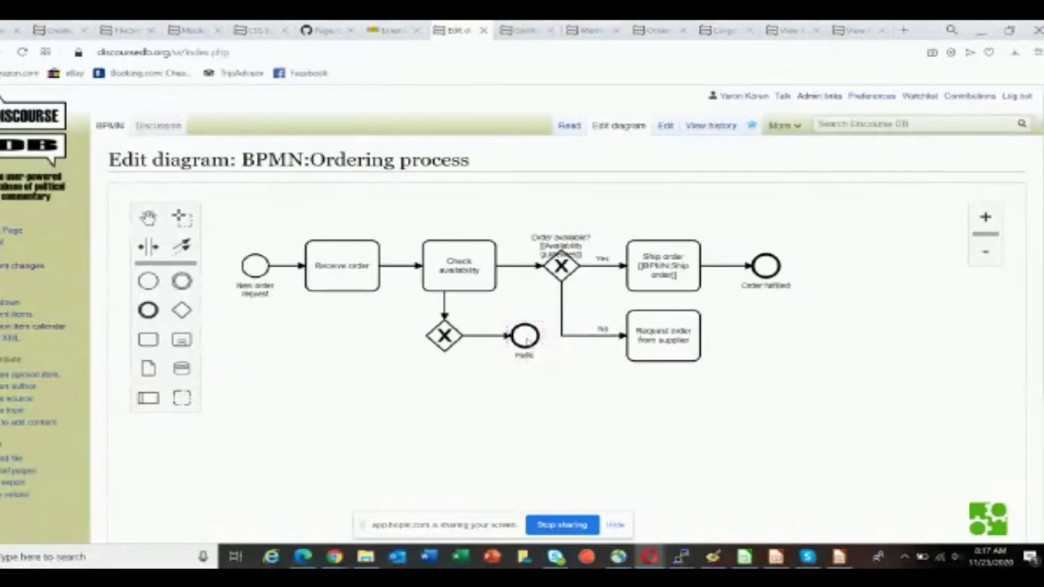
left_click_drag(525, 335, 510, 419)
left_click(490, 336)
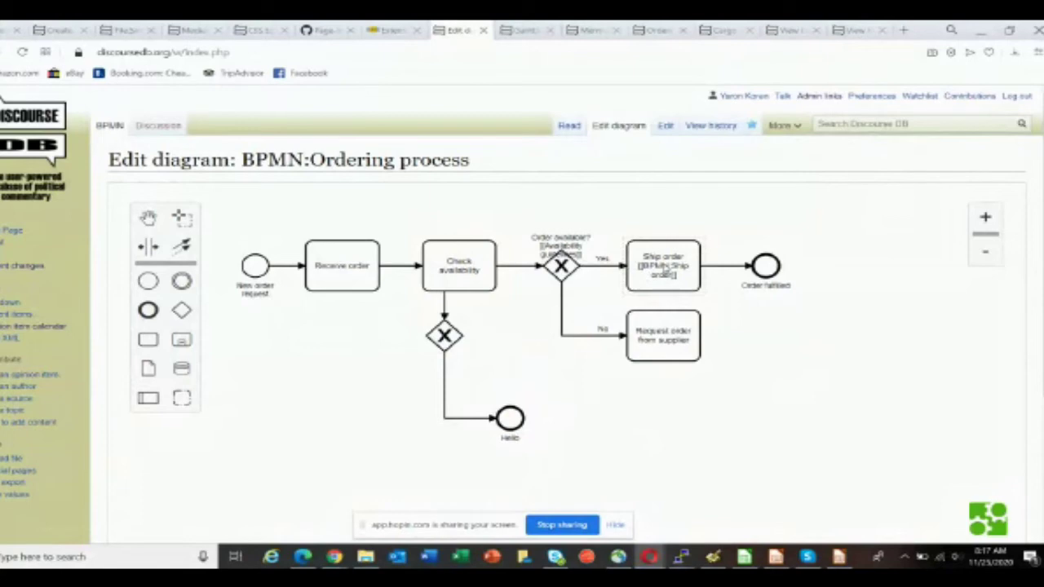
Open the Ship order task's label and highlight its [[BPMN:Ship order]] link text without changing it.
double_click(666, 271)
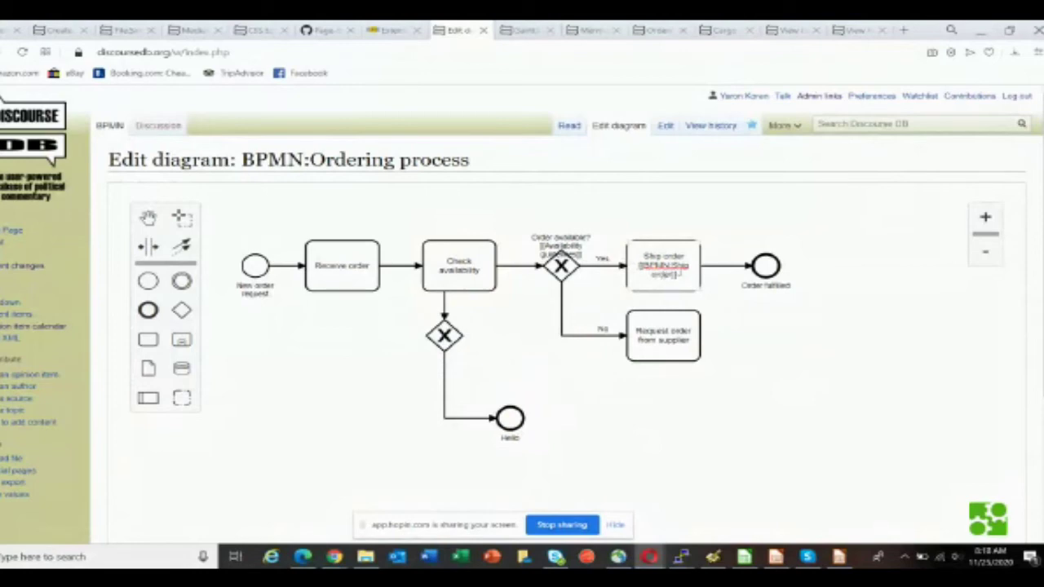
left_click_drag(678, 275, 639, 265)
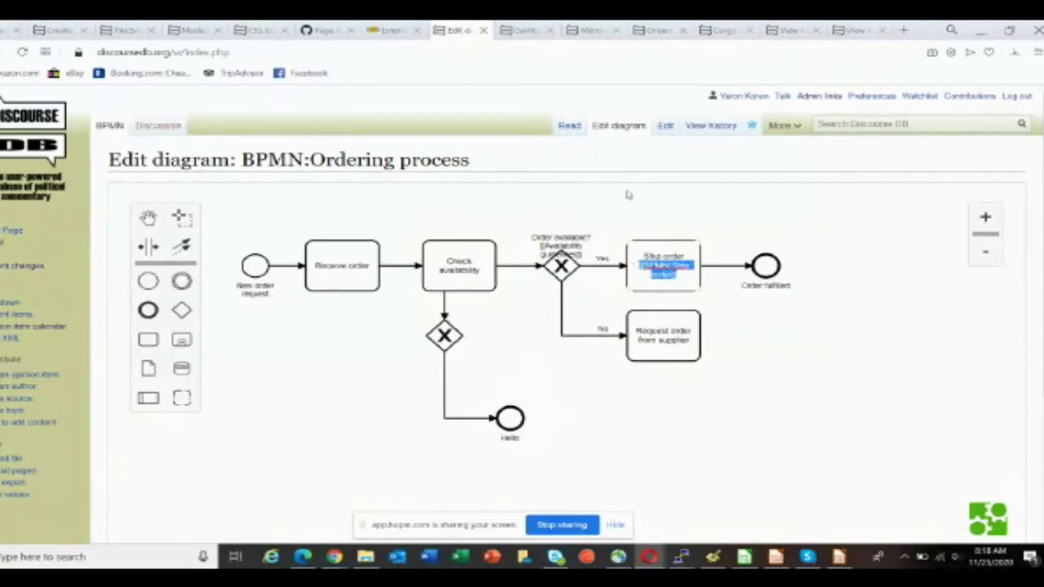
left_click(704, 186)
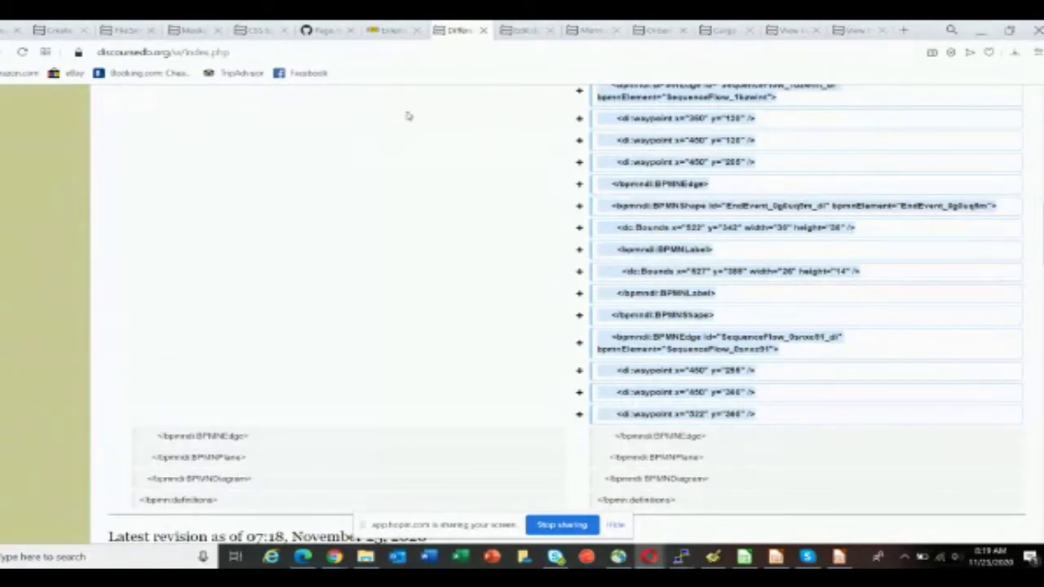
Open the Mermaid:Sample diagram page in the diagram editor.
left_click(576, 31)
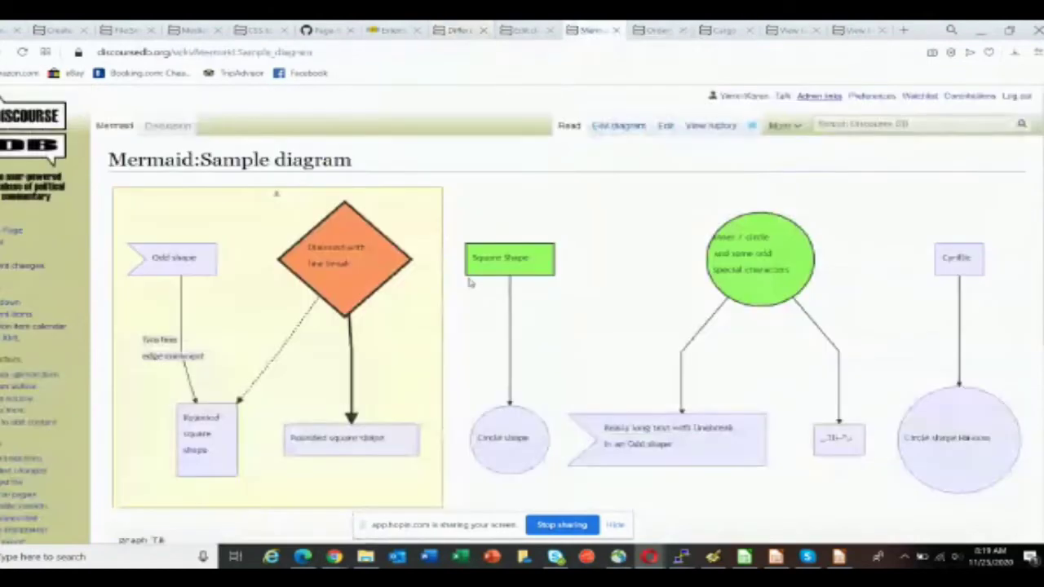
left_click(615, 128)
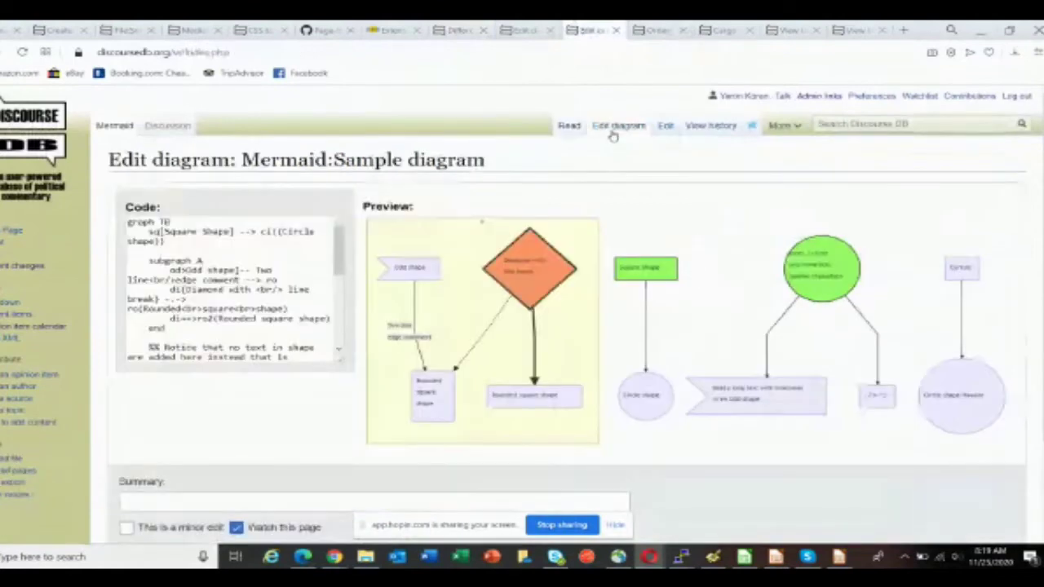